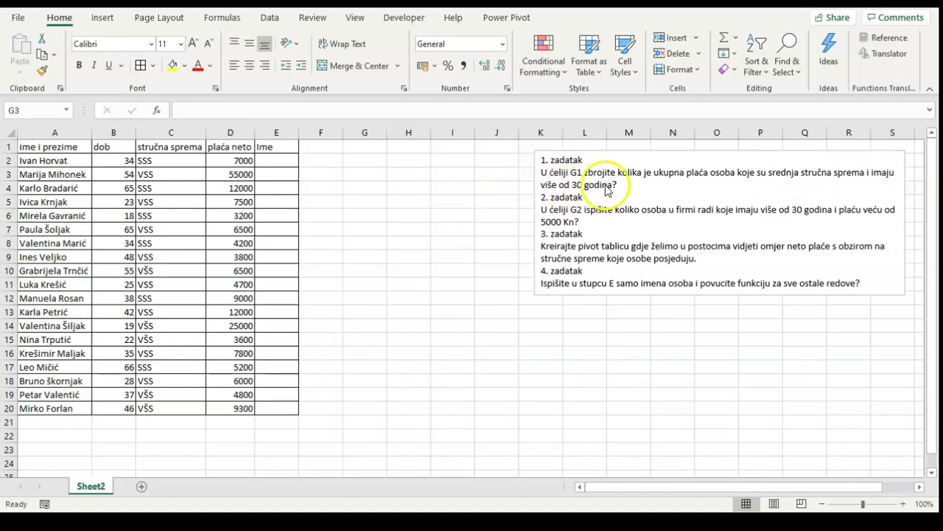
# - Begin a SUMIFS in G1 with sum range D2:D20 and first criteria range C2:C20
pyautogui.click(369, 147)
pyautogui.click(375, 148)
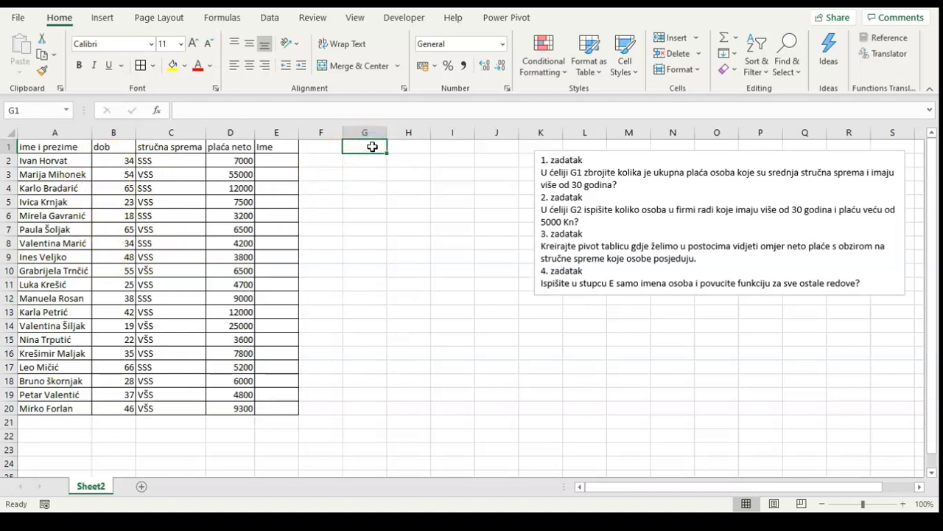
pyautogui.write('=')
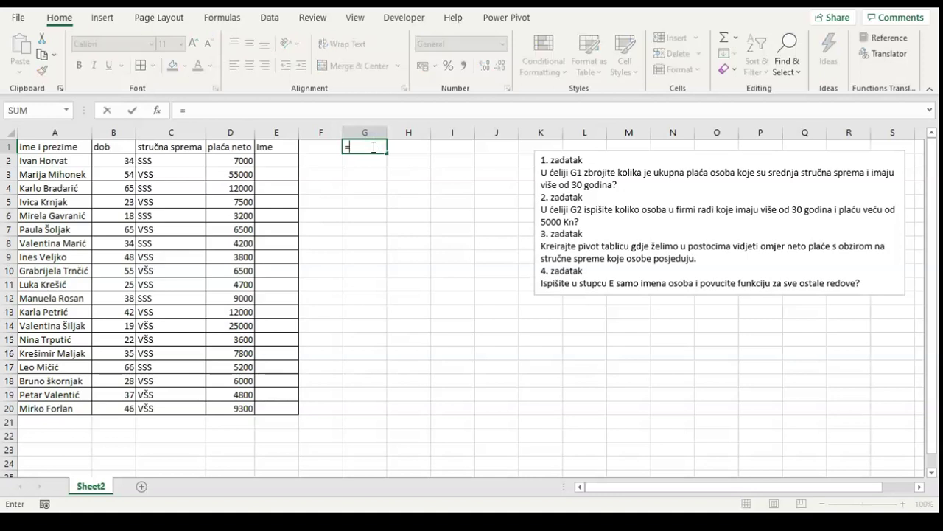
pyautogui.write('sumifs')
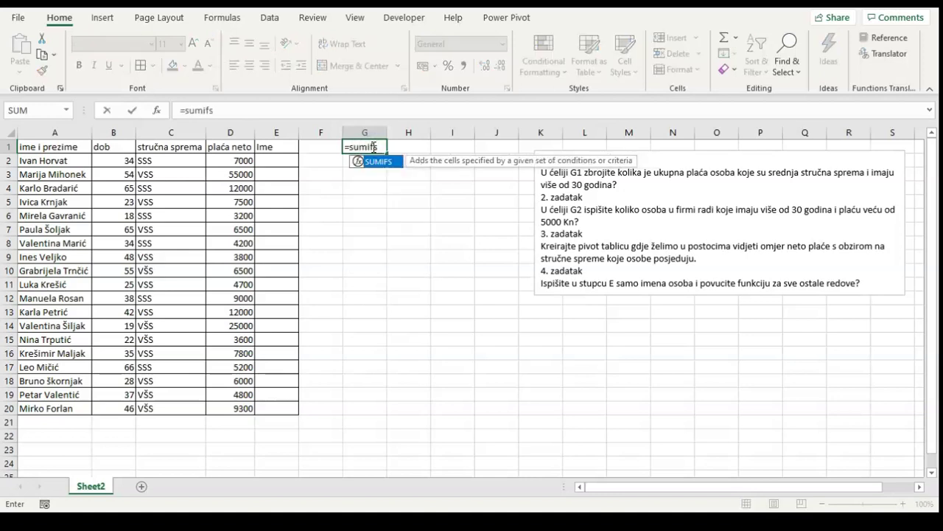
pyautogui.press('Tab')
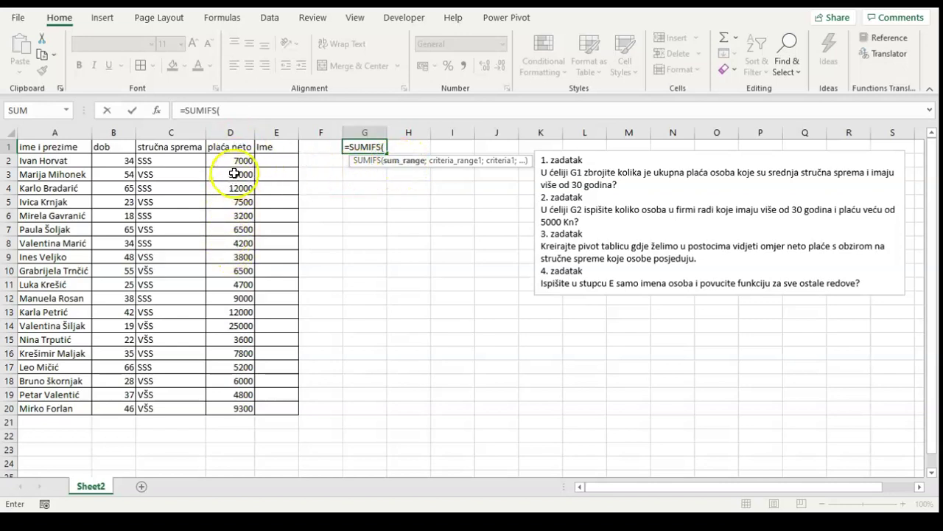
pyautogui.moveTo(238, 161); pyautogui.dragTo(241, 408)
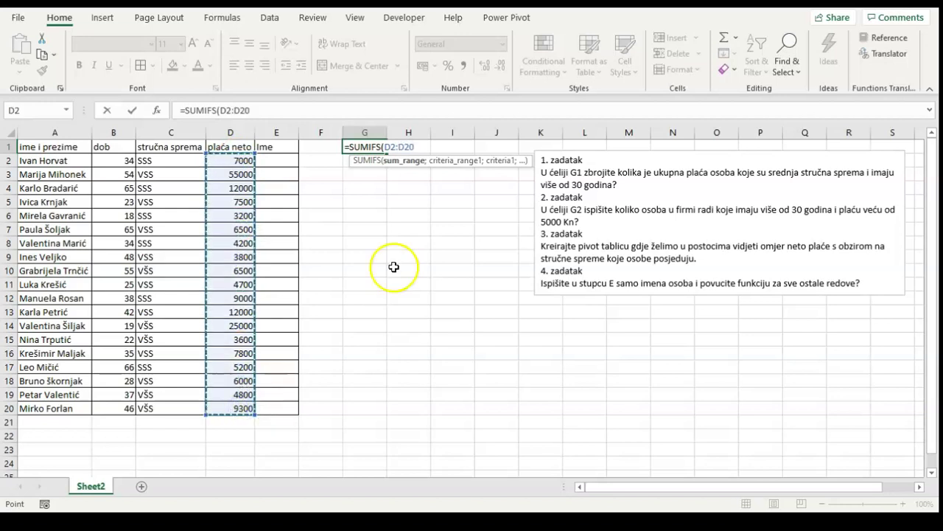
pyautogui.write(';')
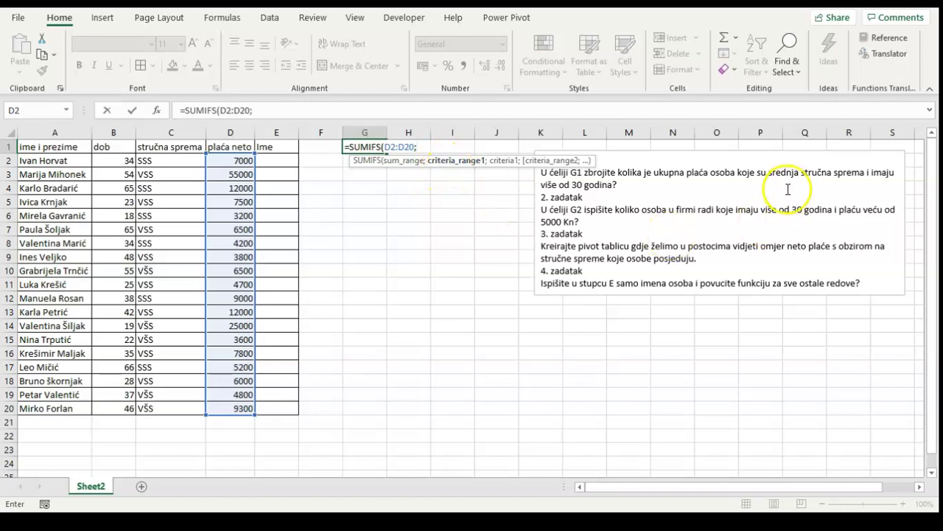
pyautogui.click(171, 159)
pyautogui.moveTo(171, 160); pyautogui.dragTo(172, 408)
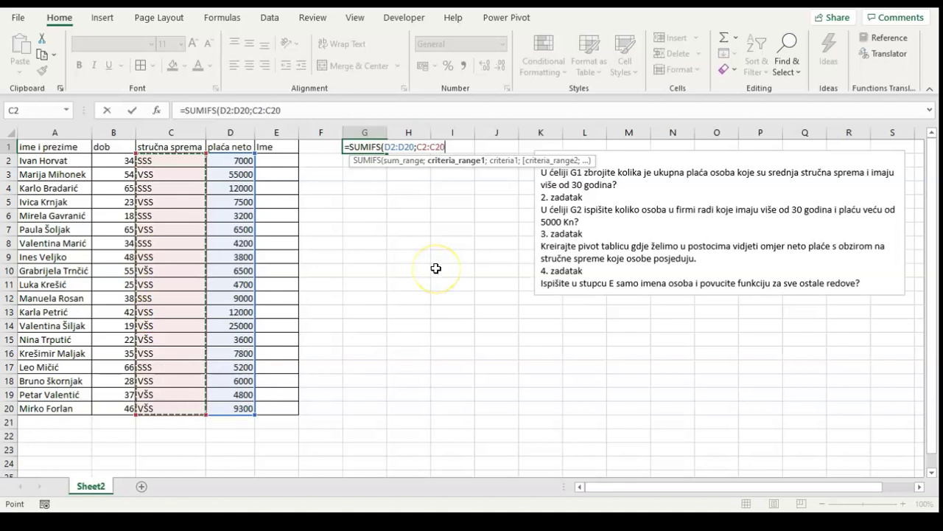
pyautogui.write(';')
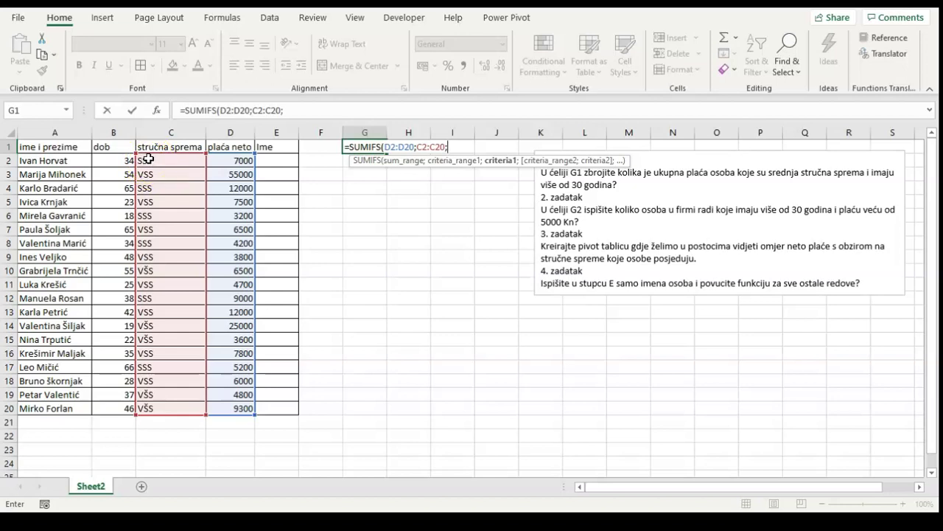
# - Finish the SUMIFS with criterion C2 and ages B2:B20 over 30, giving 37400
pyautogui.click(158, 161)
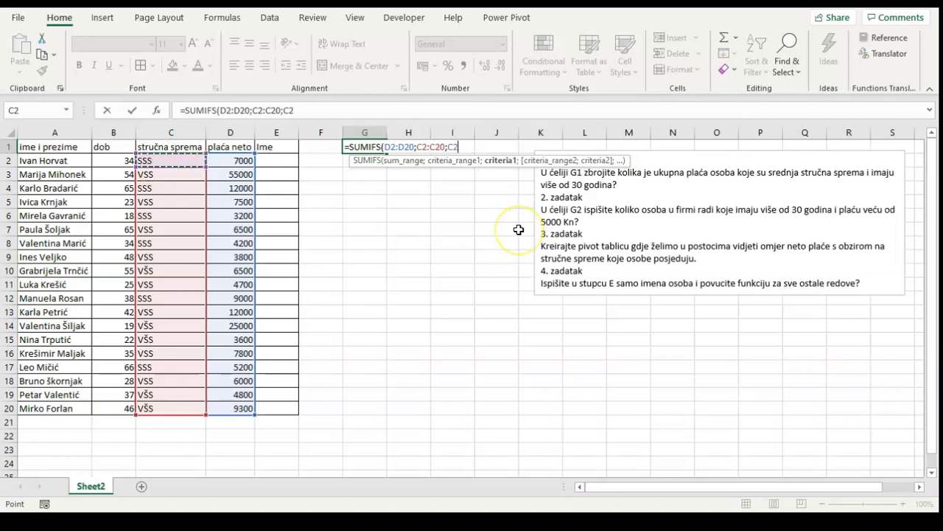
pyautogui.write(';')
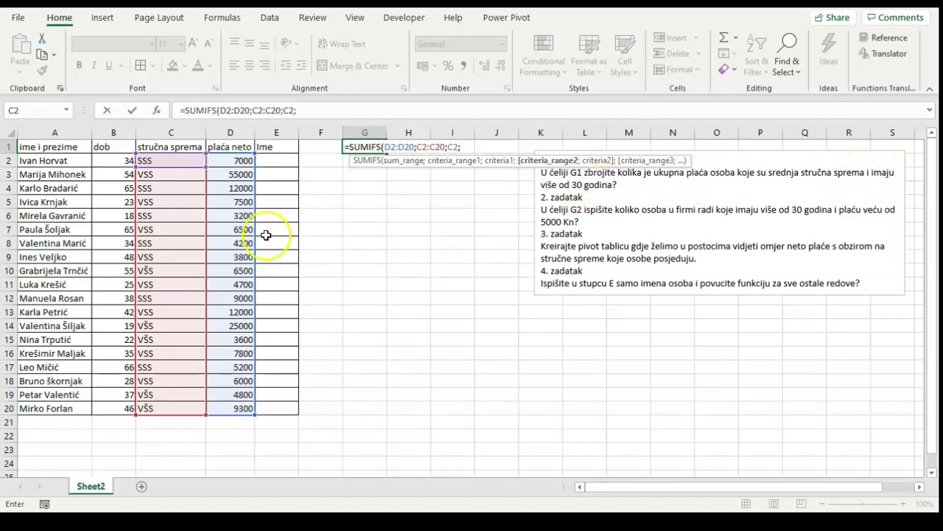
pyautogui.moveTo(117, 161); pyautogui.dragTo(116, 408)
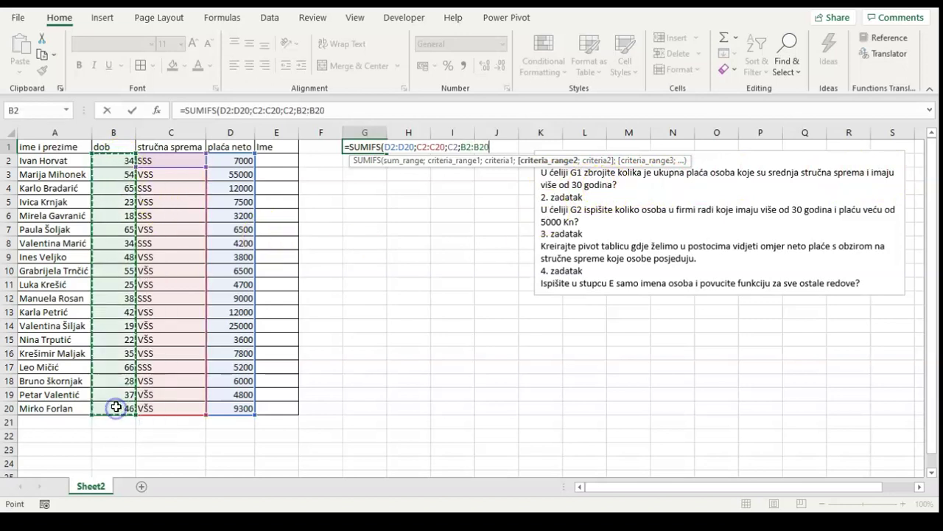
pyautogui.write(';">30')
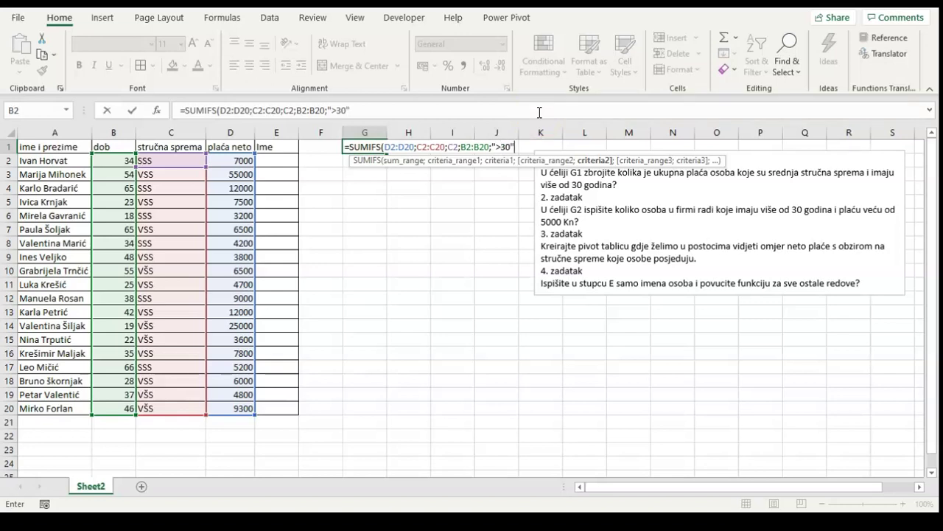
pyautogui.write(')')
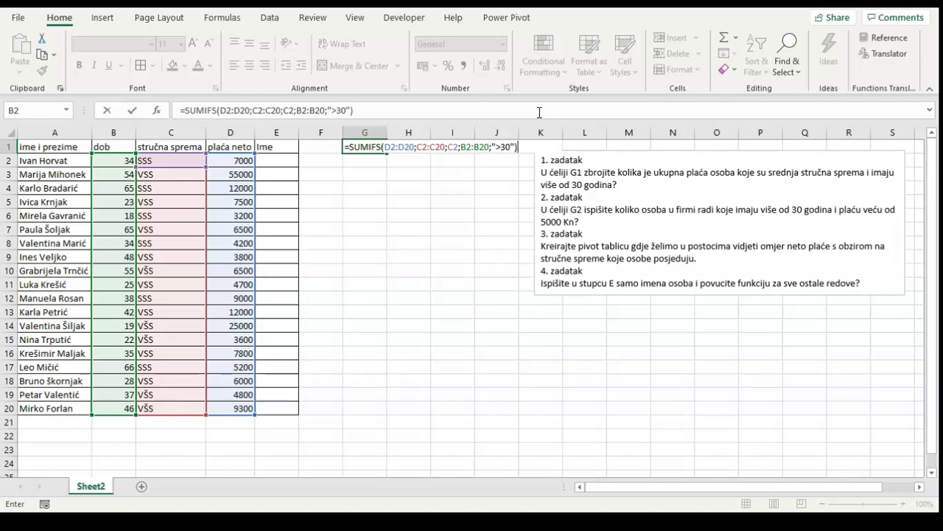
pyautogui.press('Return')
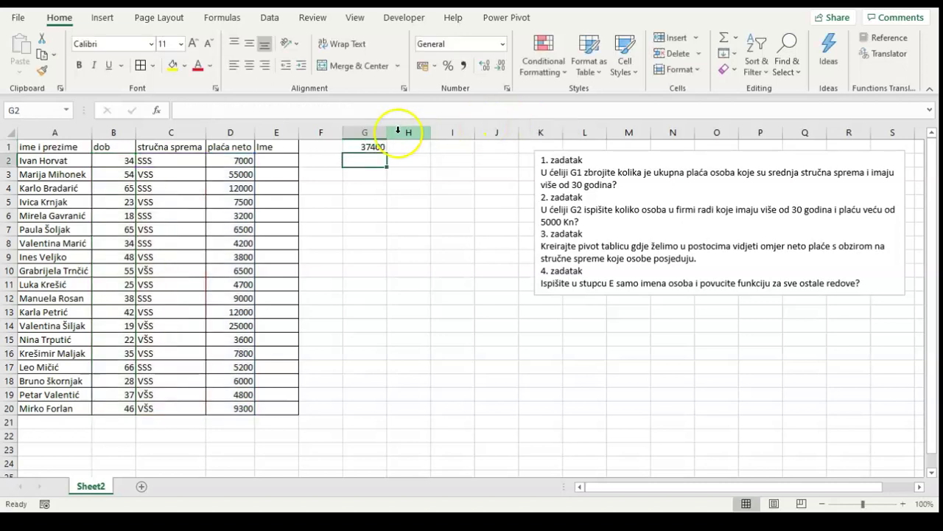
pyautogui.click(361, 149)
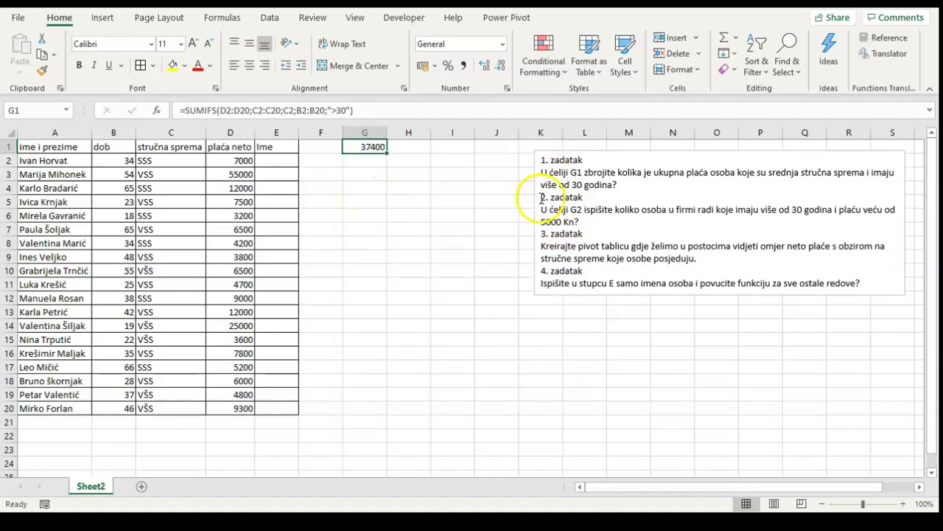
pyautogui.click(379, 161)
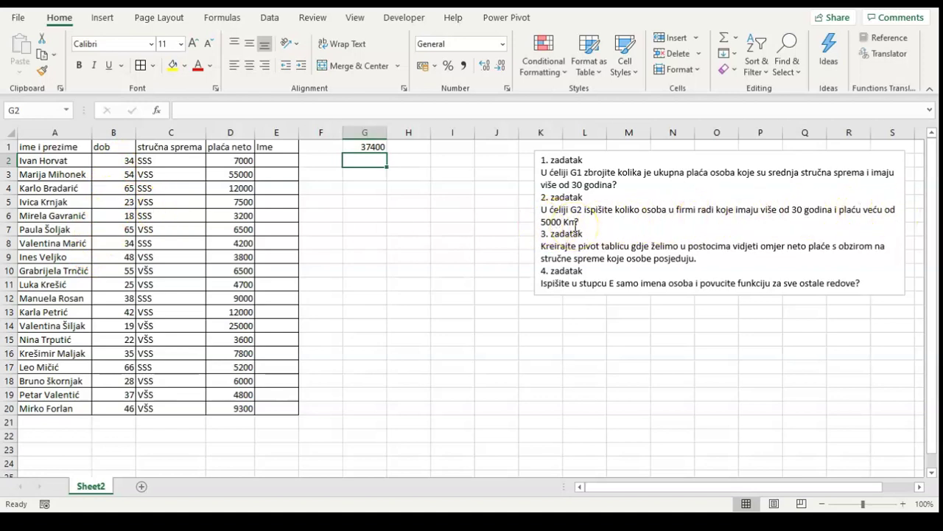
pyautogui.click(365, 160)
# - Enter =COUNTIFS(B2:B20;">30";D2:D20;">5000") in G2, returning 10
pyautogui.write('=countifs')
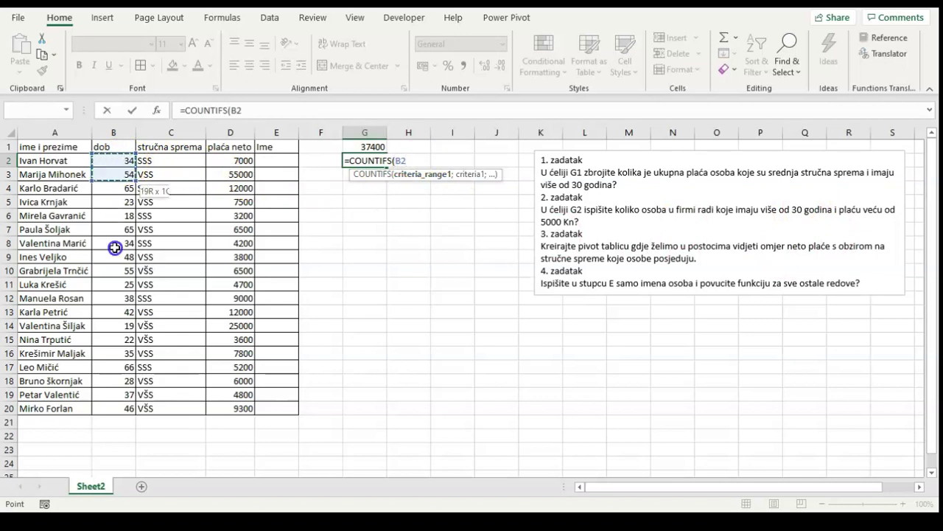
pyautogui.moveTo(121, 162); pyautogui.dragTo(116, 408)
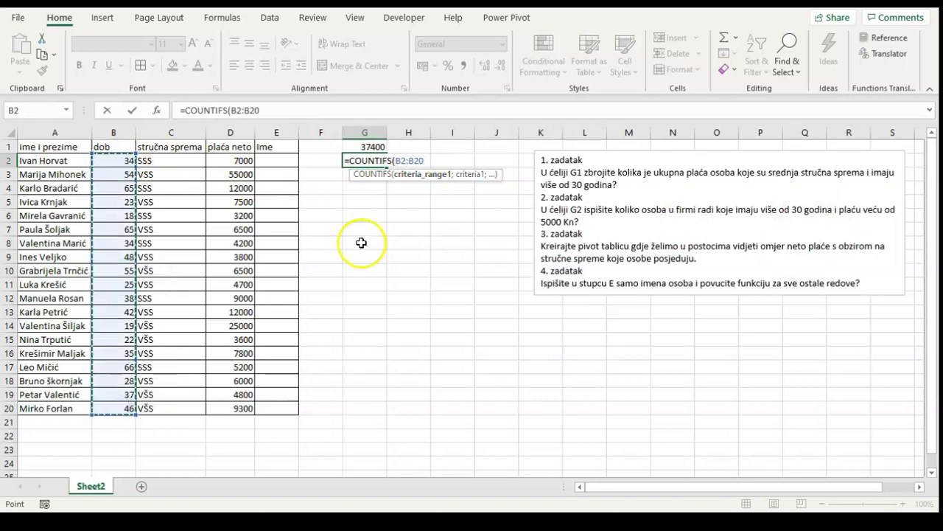
pyautogui.write(';">30')
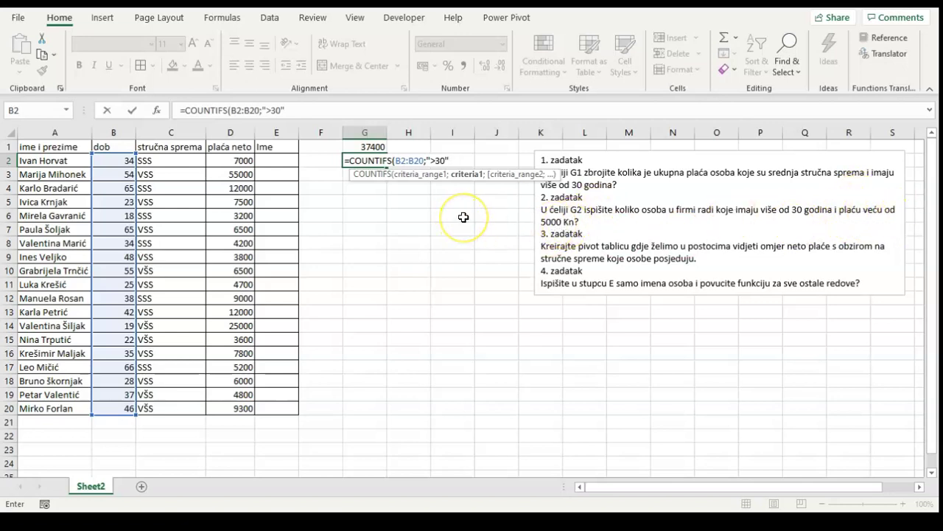
pyautogui.write(';')
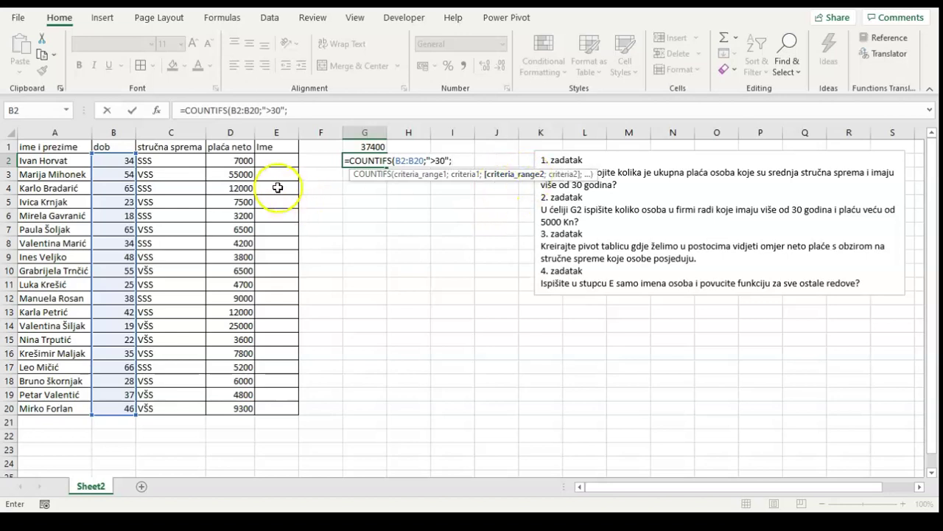
pyautogui.moveTo(245, 162); pyautogui.dragTo(246, 406)
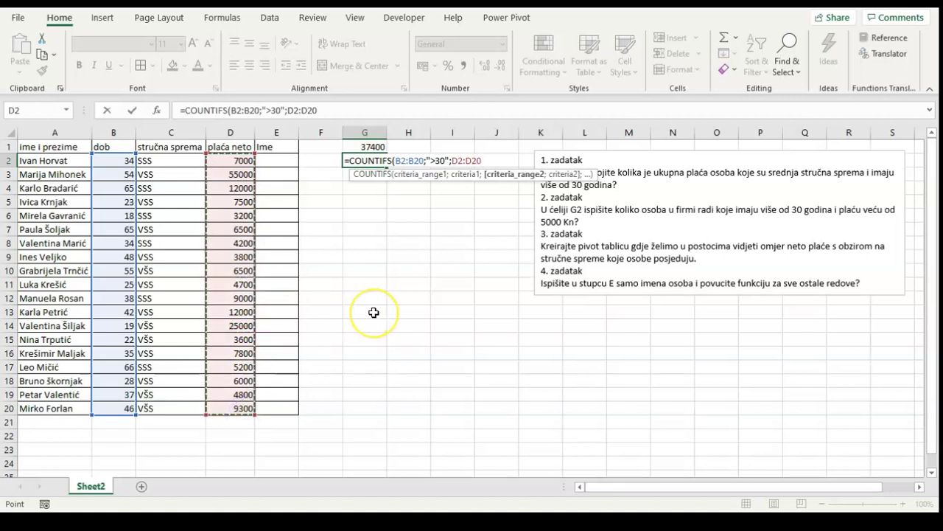
pyautogui.write(';">5000')
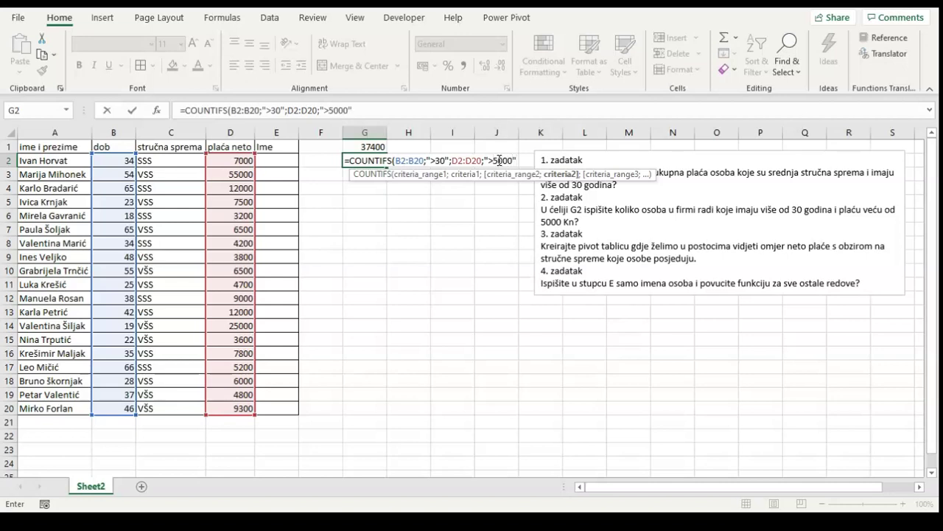
pyautogui.write(')')
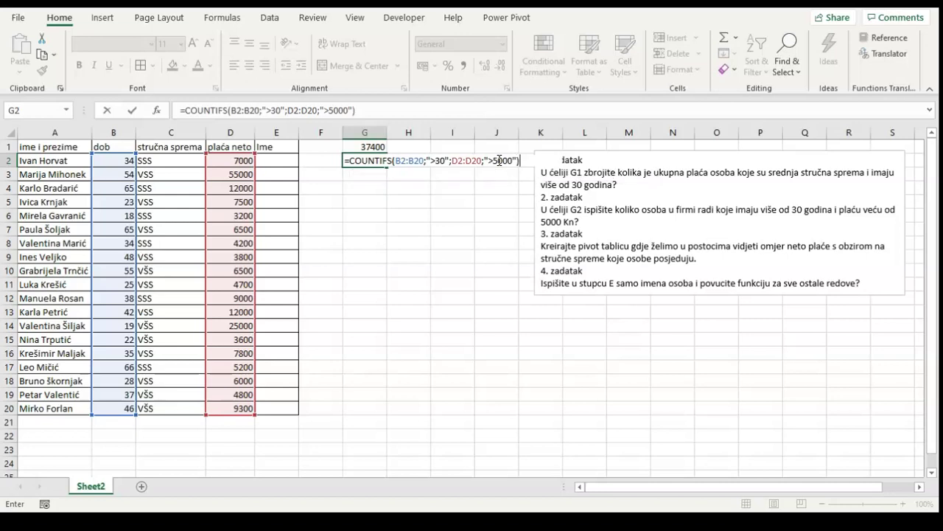
pyautogui.press('Return')
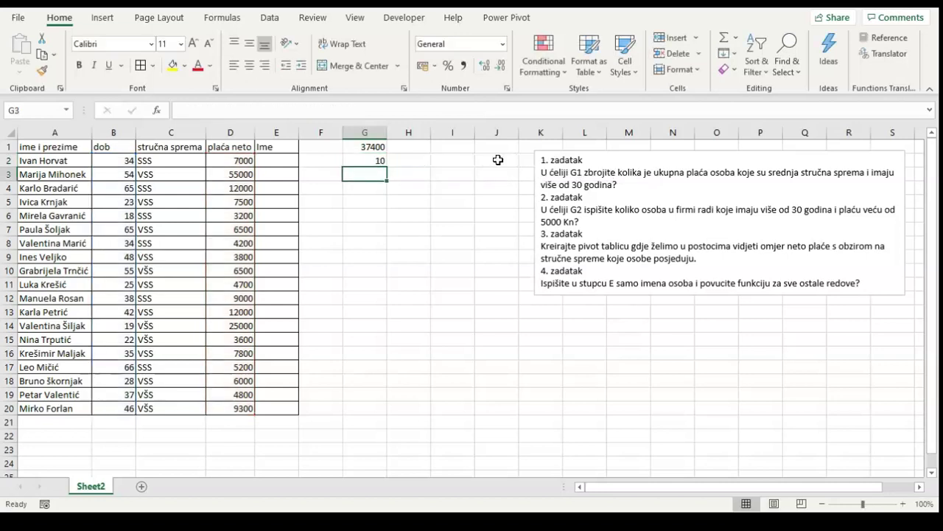
pyautogui.click(363, 161)
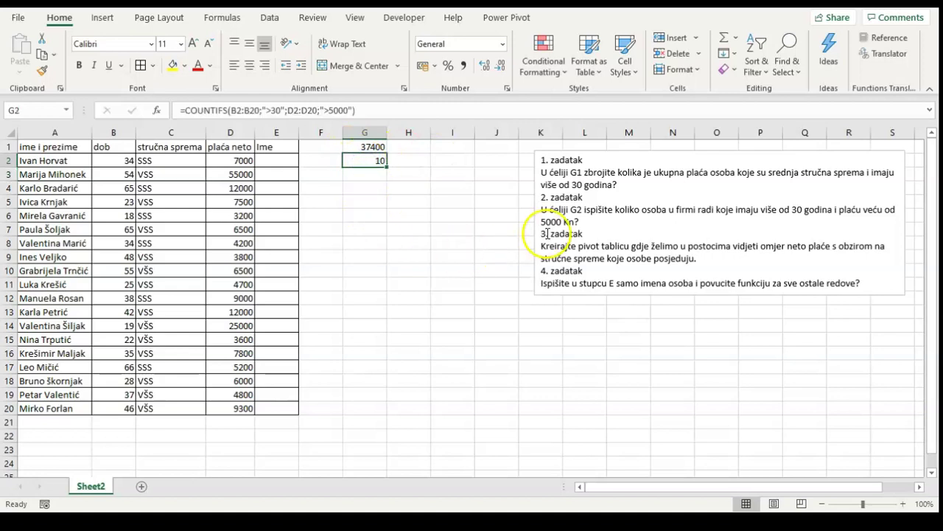
# - Insert a PivotTable from the employee table A1:E20 on a new worksheet
pyautogui.click(366, 174)
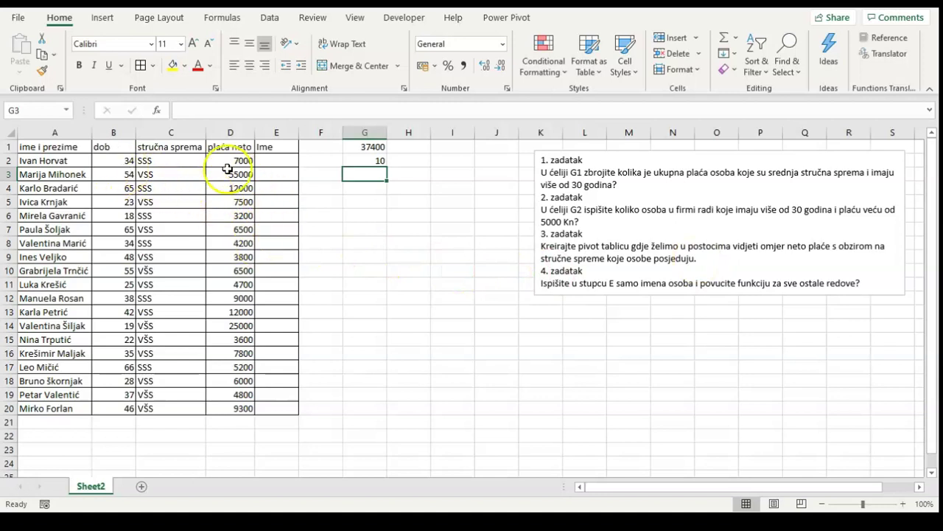
pyautogui.click(115, 191)
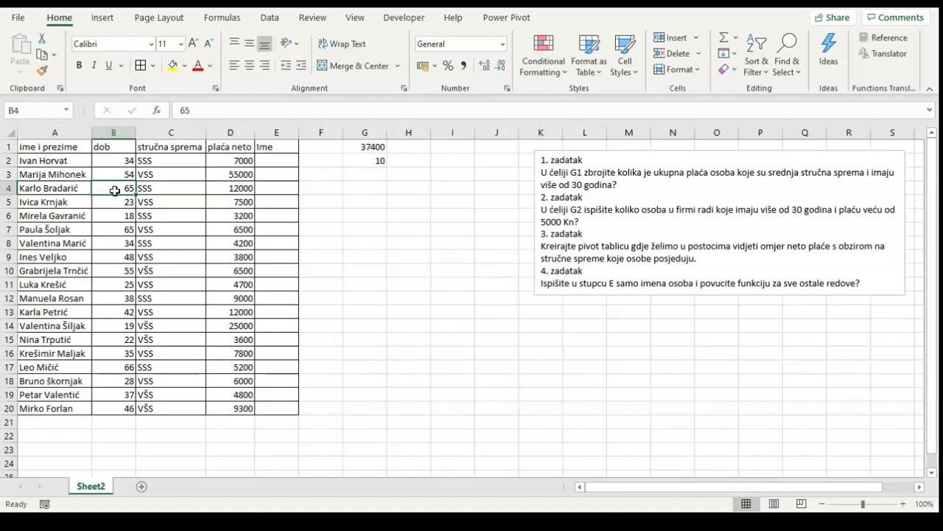
pyautogui.hotkey('ctrl', 'a')
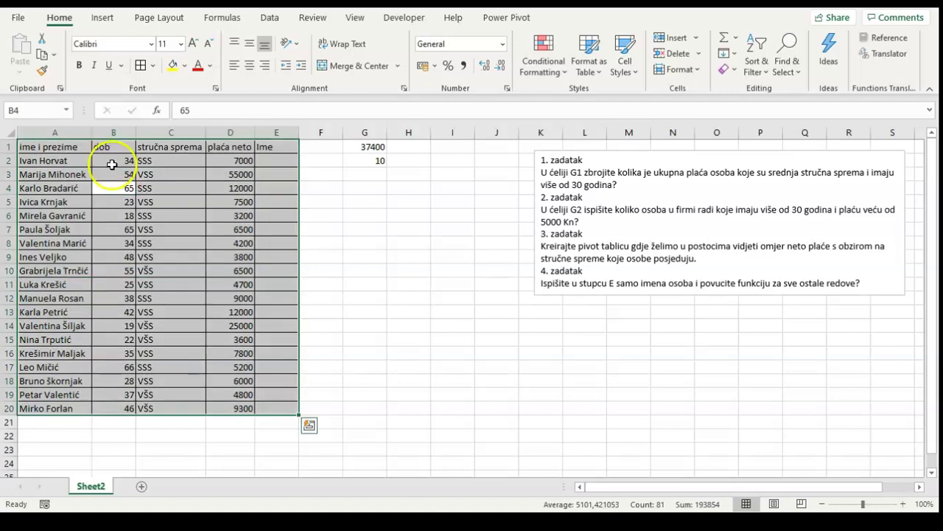
pyautogui.click(103, 20)
pyautogui.click(26, 53)
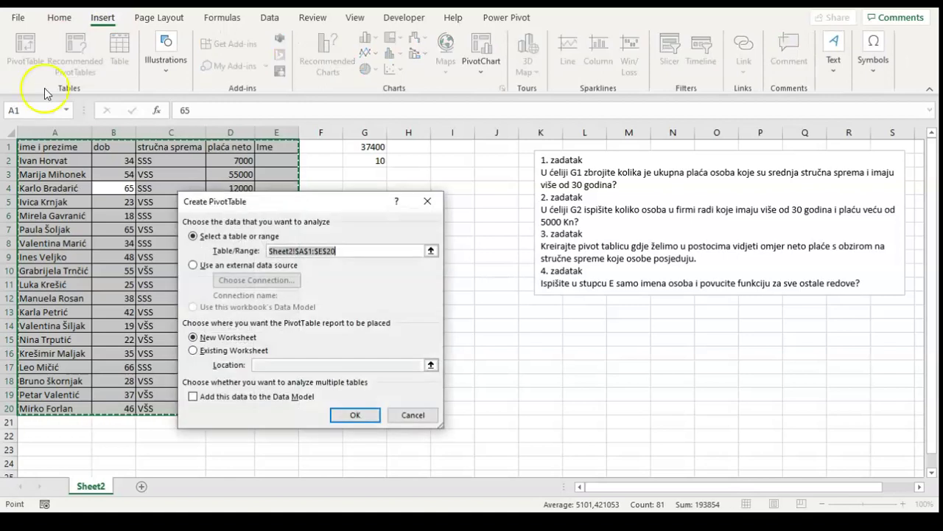
pyautogui.moveTo(281, 206); pyautogui.dragTo(333, 170)
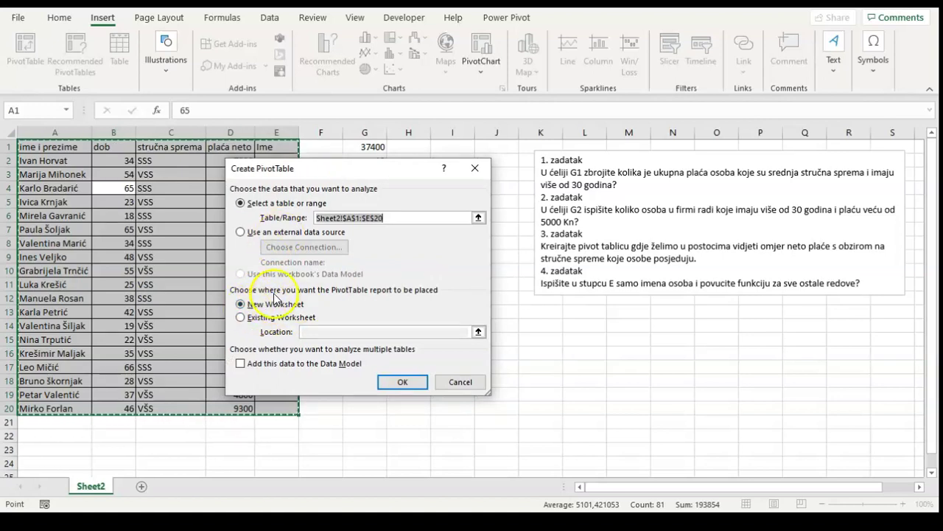
pyautogui.click(398, 384)
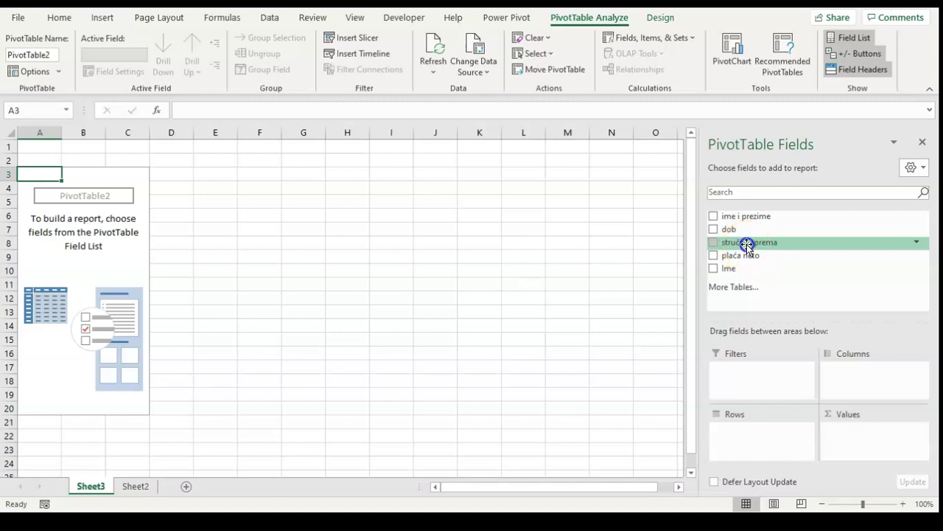
# - Put stručna sprema in pivot Rows with ime i prezime names nested beneath it
pyautogui.moveTo(753, 430); pyautogui.dragTo(752, 432)
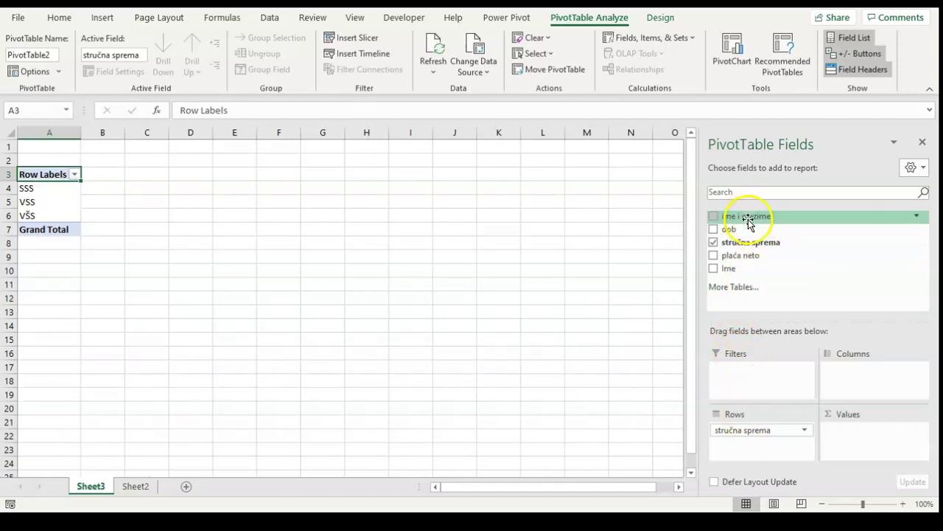
pyautogui.moveTo(748, 216)
pyautogui.mouseDown()
pyautogui.moveTo(735, 404)
pyautogui.moveTo(747, 426)
pyautogui.mouseUp()
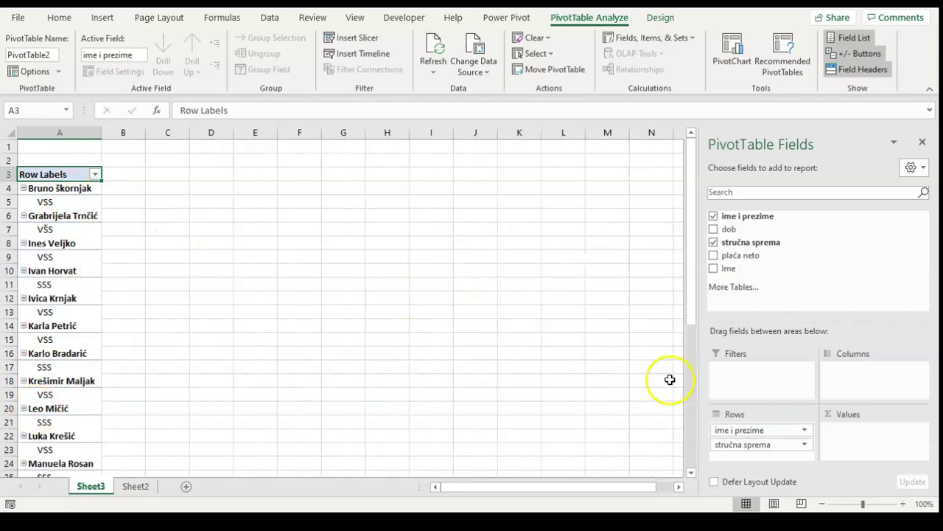
pyautogui.moveTo(740, 432); pyautogui.dragTo(740, 449)
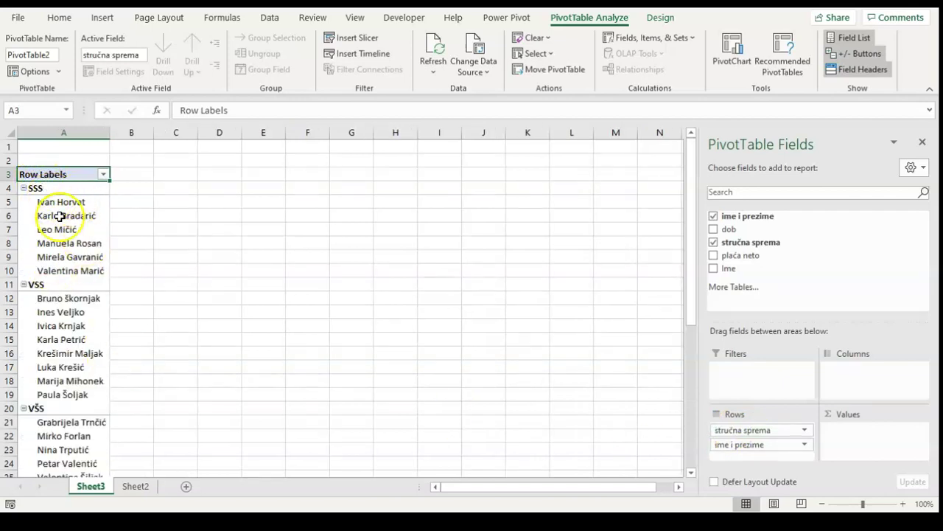
pyautogui.scroll(-1, 63, 346)
pyautogui.scroll(-1, 64, 369)
pyautogui.scroll(1, 71, 372)
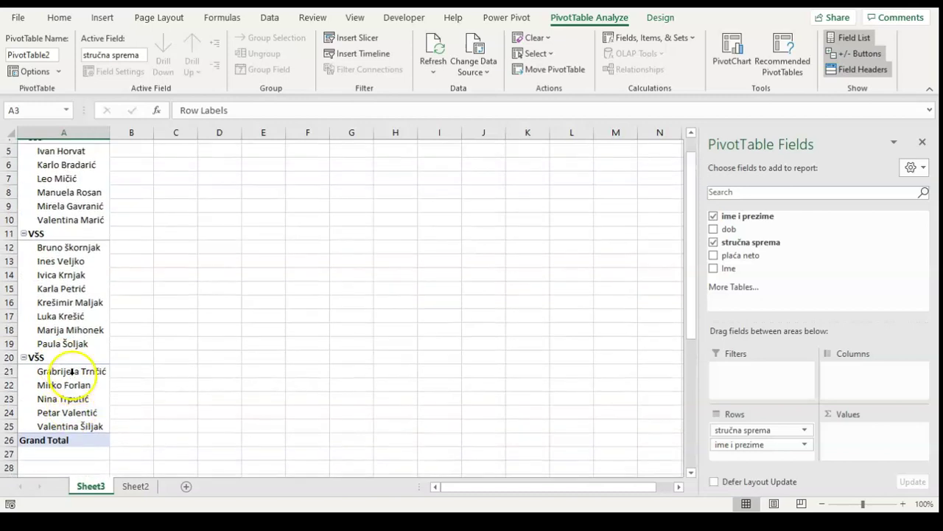
pyautogui.scroll(2, 71, 372)
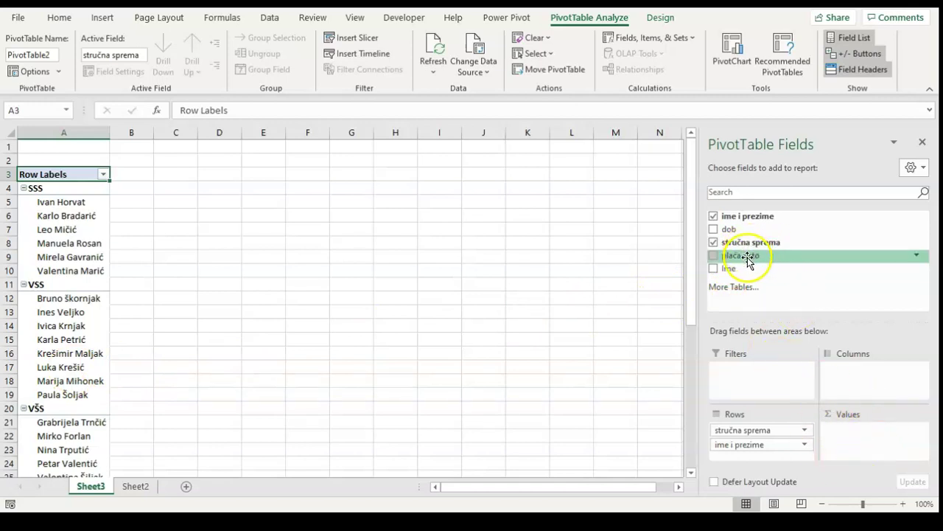
# - Add plaća neto to Values, summing net pay per employee and per qualification
pyautogui.moveTo(747, 257); pyautogui.dragTo(863, 441)
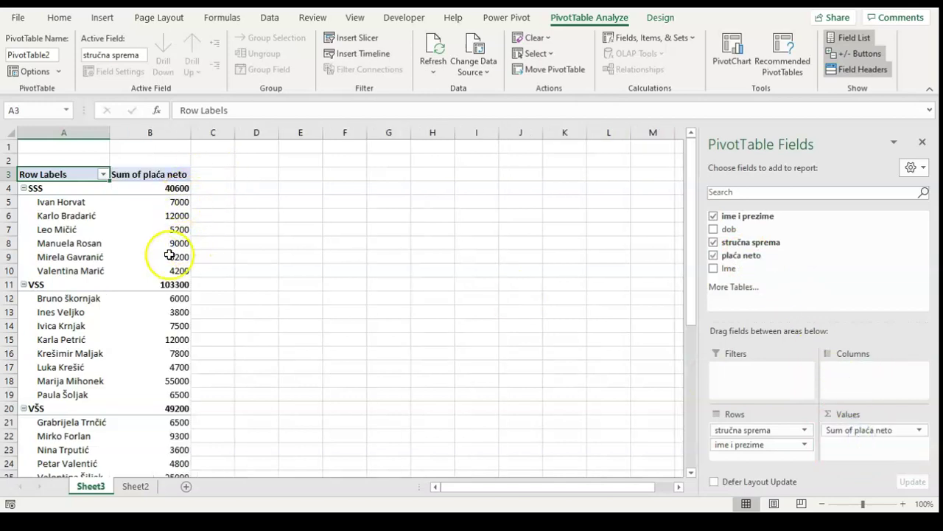
pyautogui.scroll(-1, 155, 365)
pyautogui.scroll(1, 154, 395)
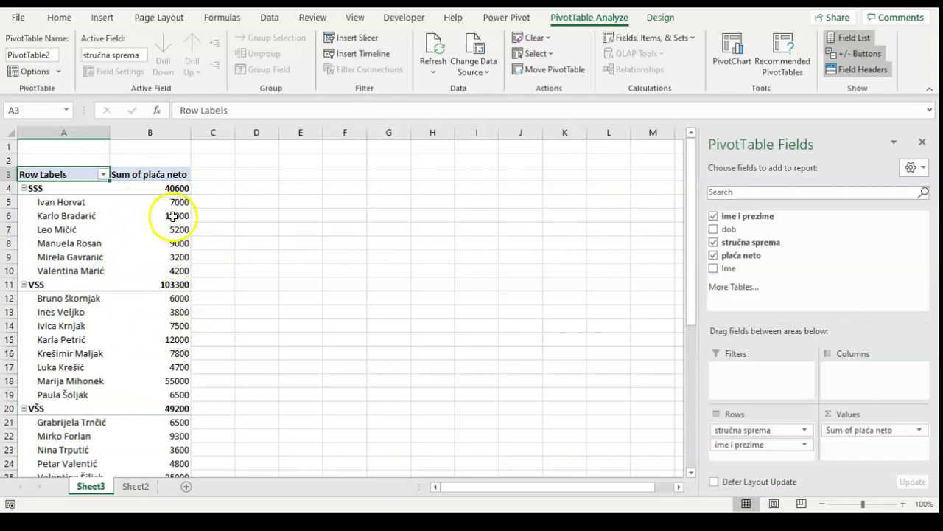
pyautogui.click(171, 216)
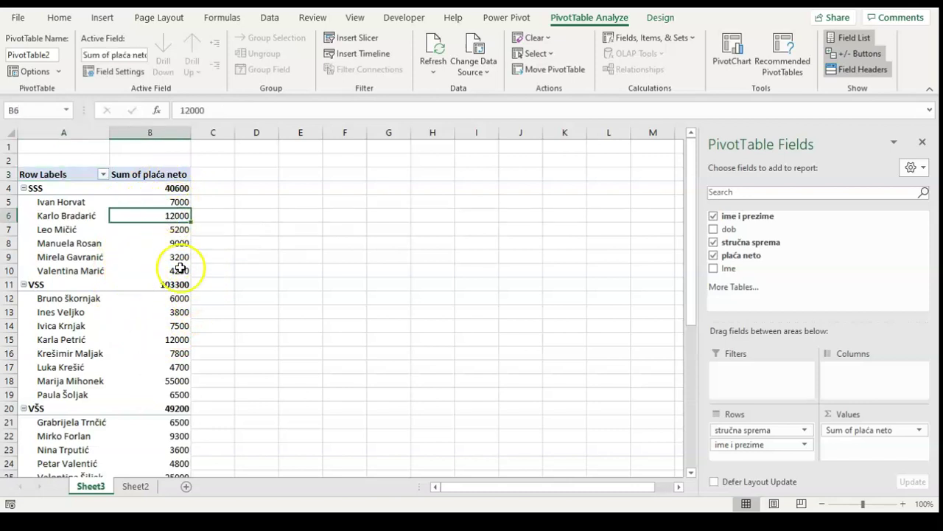
pyautogui.click(164, 215)
# - Show the pivot's net pay values as % of Grand Total
pyautogui.rightClick(164, 215)
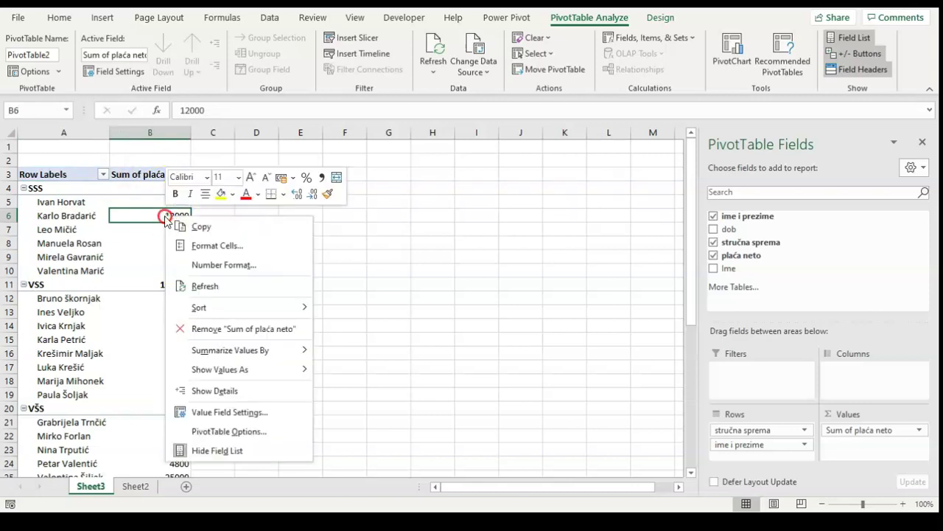
pyautogui.moveTo(239, 369)
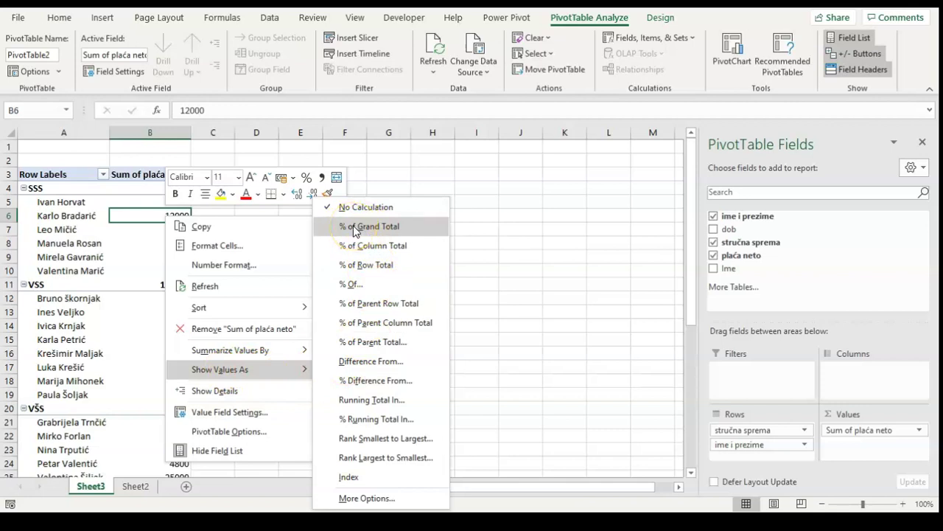
pyautogui.click(354, 228)
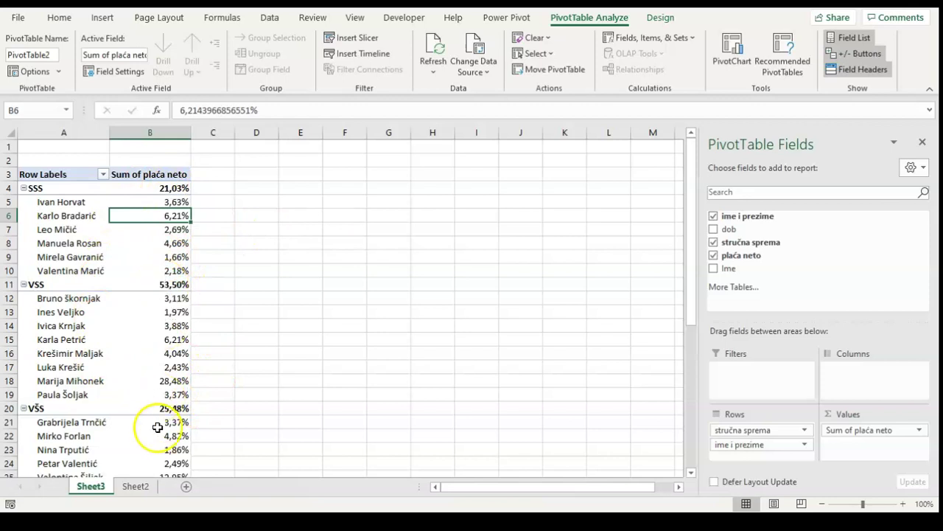
pyautogui.scroll(-2, 253, 369)
pyautogui.scroll(2, 254, 369)
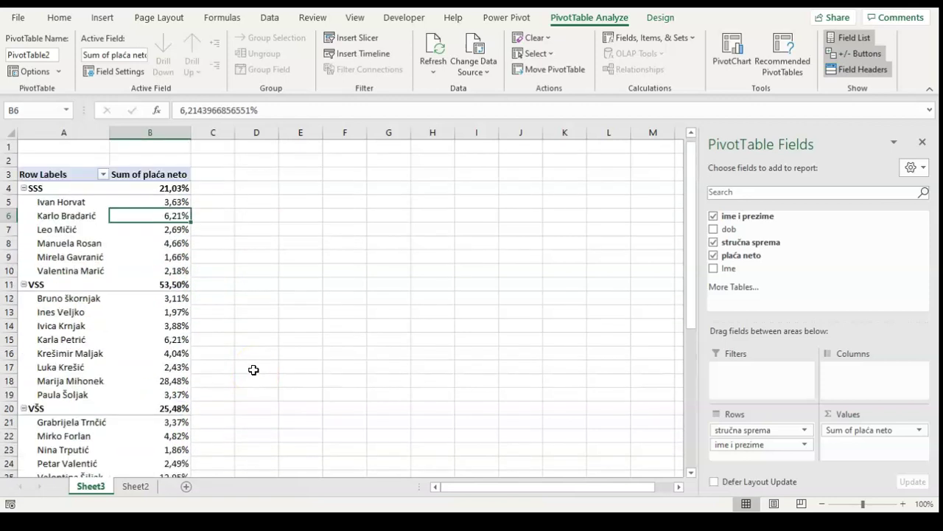
pyautogui.click(134, 489)
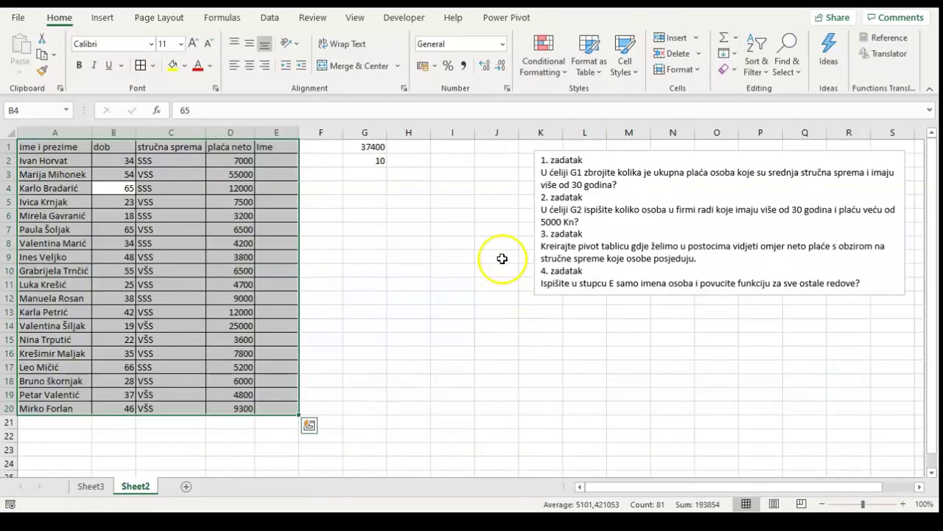
pyautogui.click(462, 278)
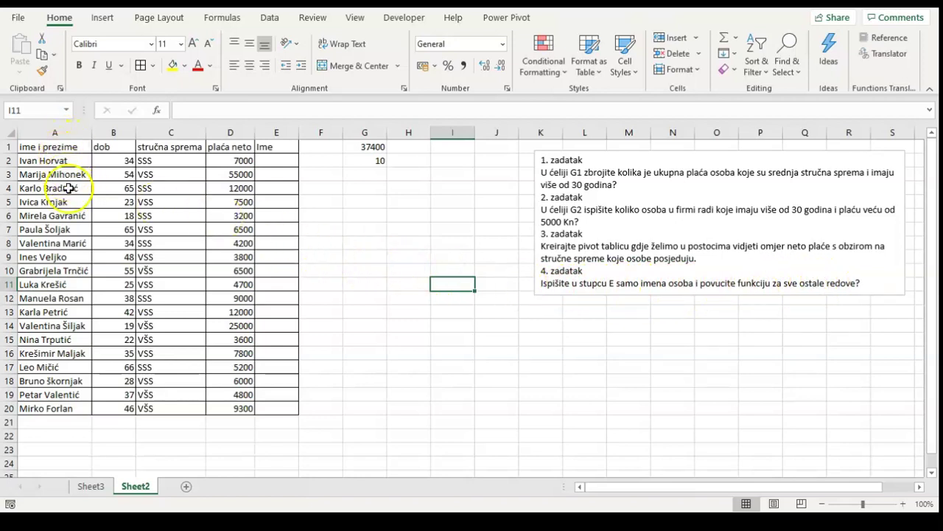
pyautogui.click(290, 161)
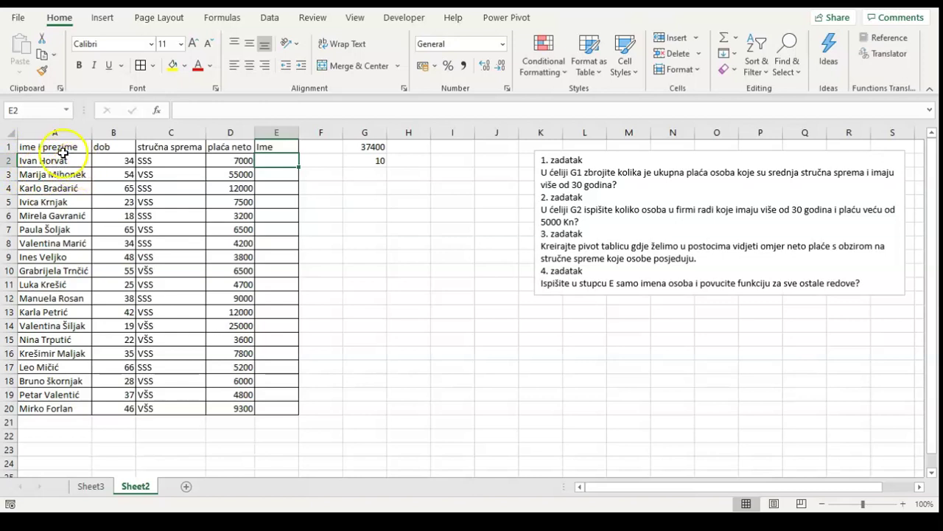
pyautogui.click(65, 171)
pyautogui.click(74, 160)
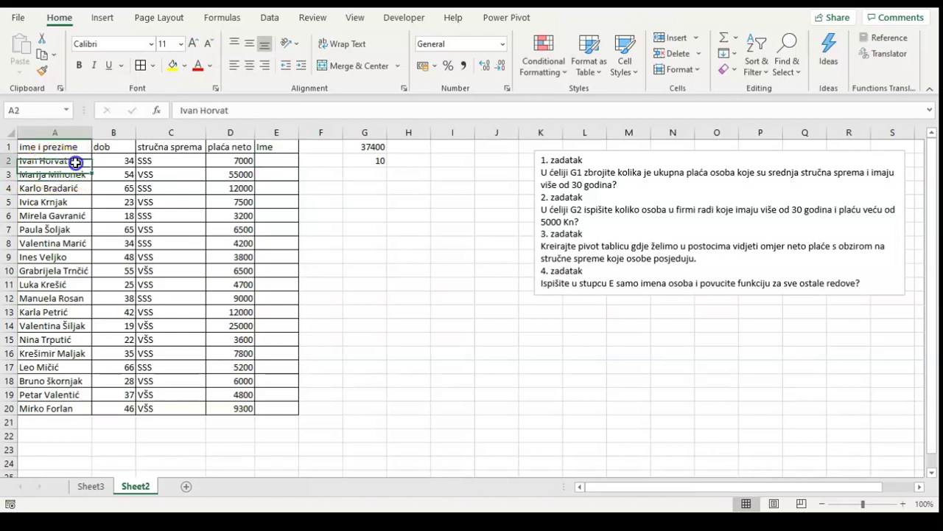
pyautogui.click(282, 160)
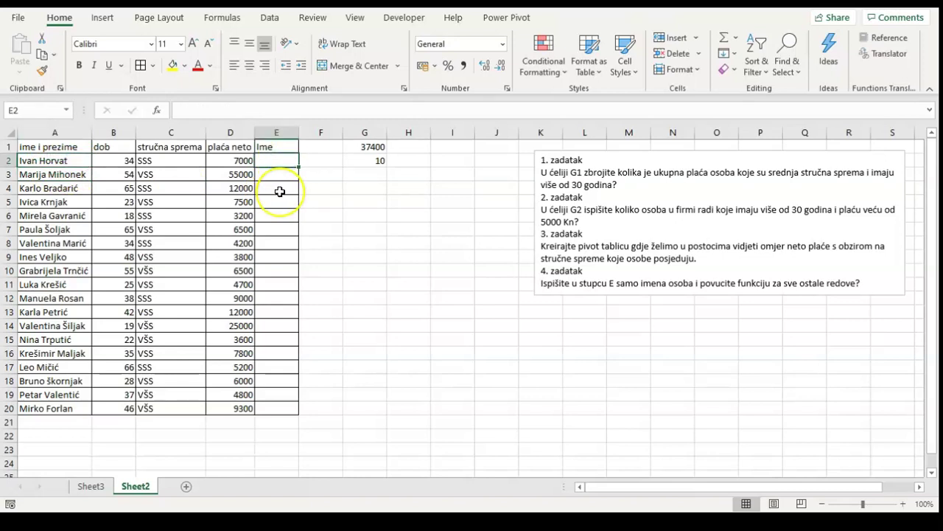
# - Enter =LEFT(A2;FIND(" ";A2;1)) in E2 to extract the first name Ivan
pyautogui.write('=l')
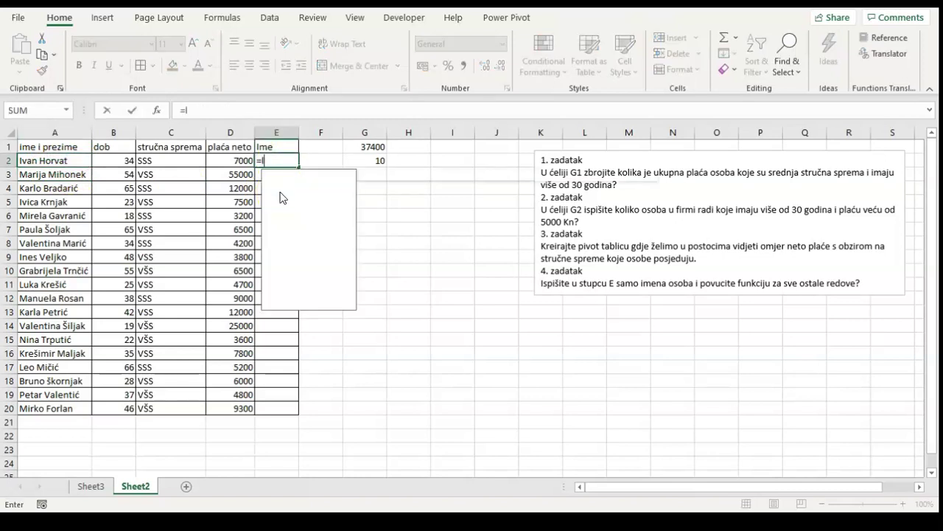
pyautogui.write('eft')
pyautogui.press('Tab')
pyautogui.click(292, 179)
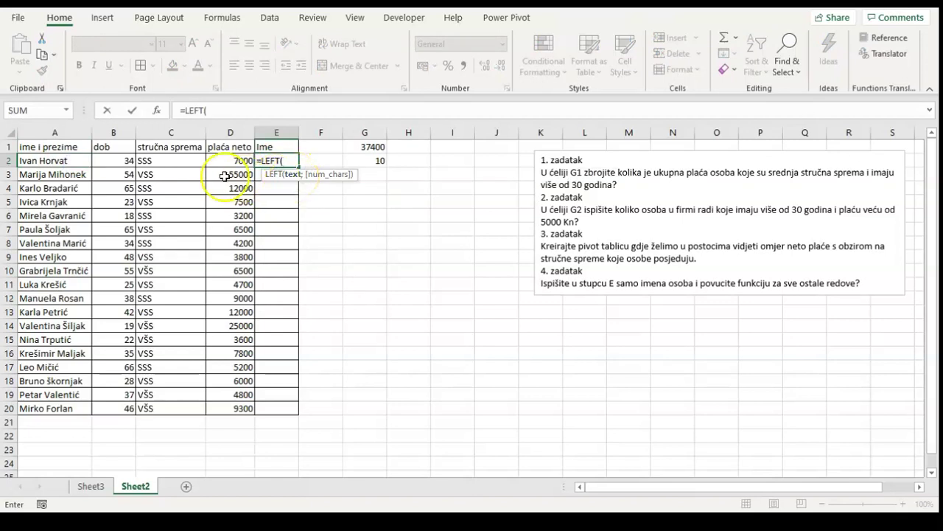
pyautogui.click(67, 160)
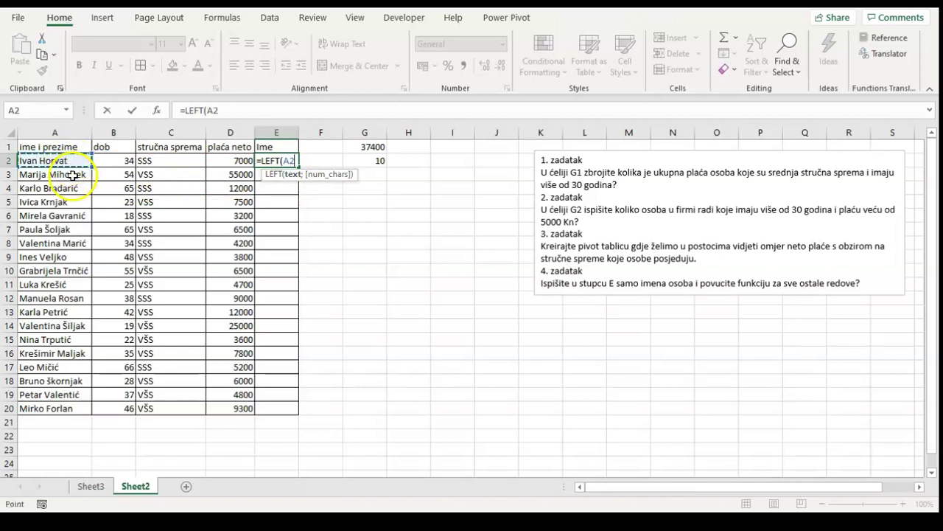
pyautogui.write(';')
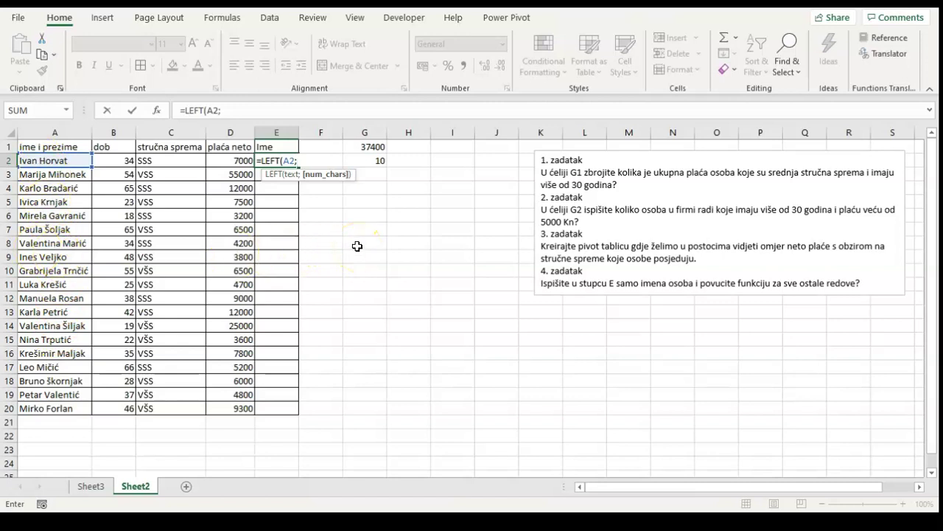
pyautogui.write('find')
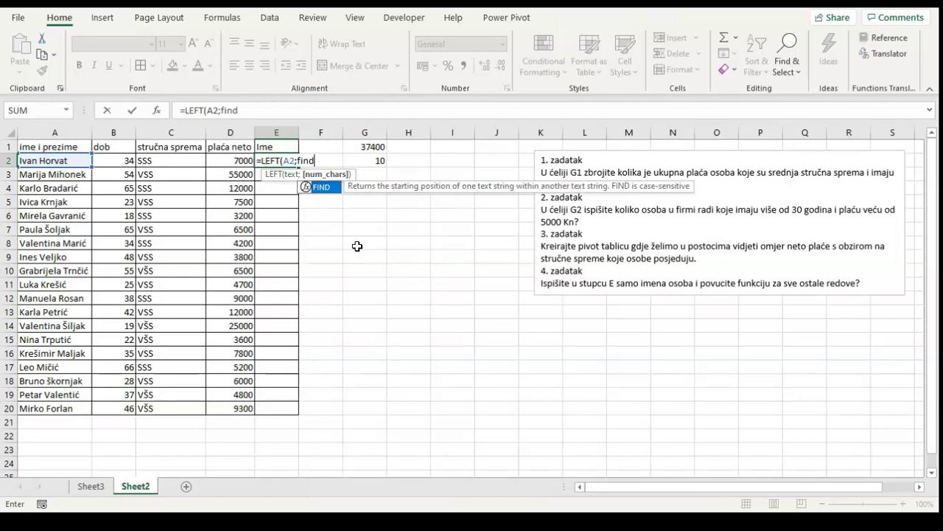
pyautogui.press('Tab')
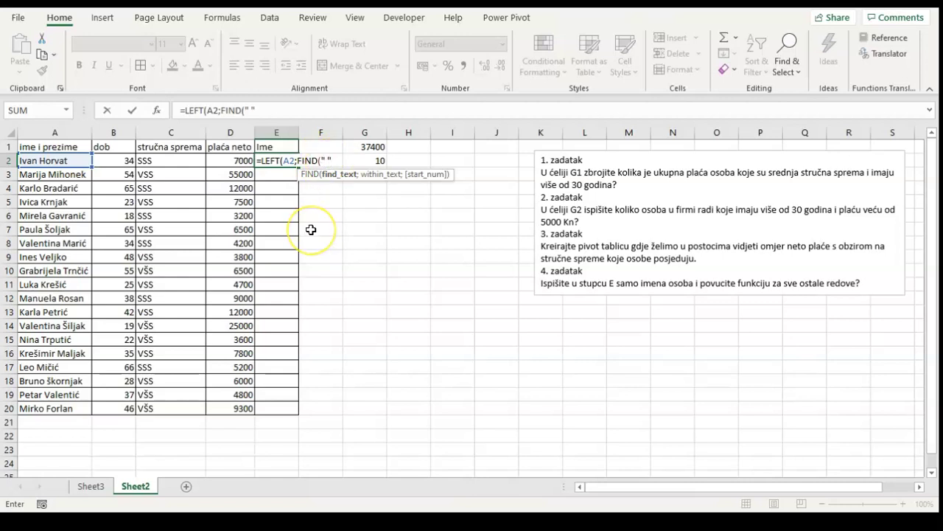
pyautogui.write(';')
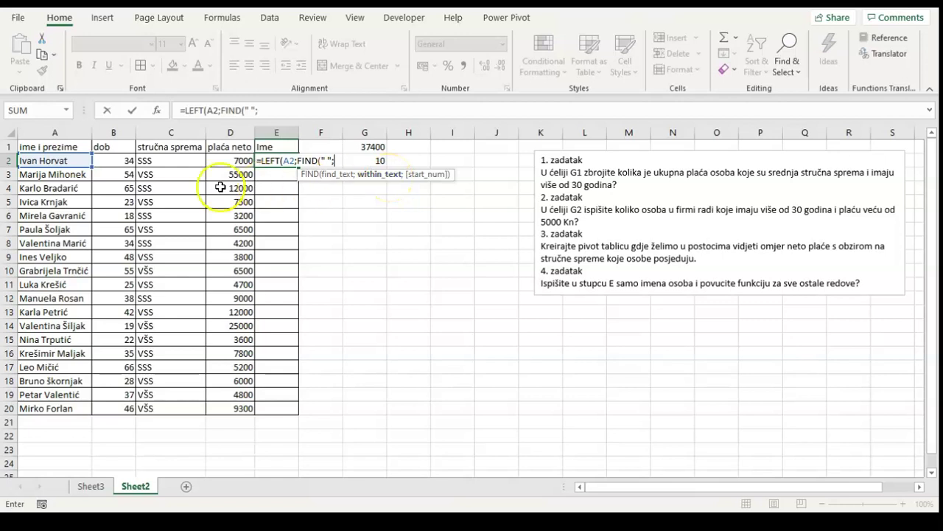
pyautogui.click(57, 162)
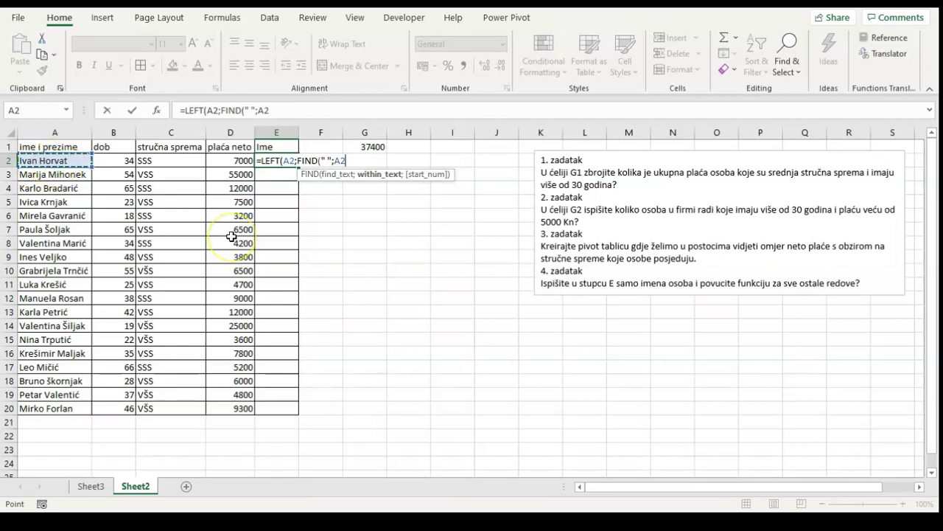
pyautogui.write(';1')
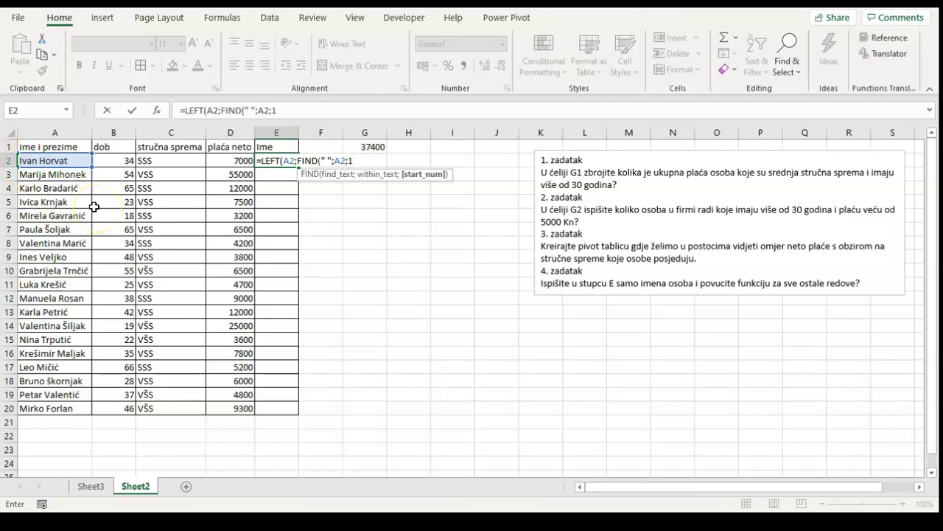
pyautogui.write(')')
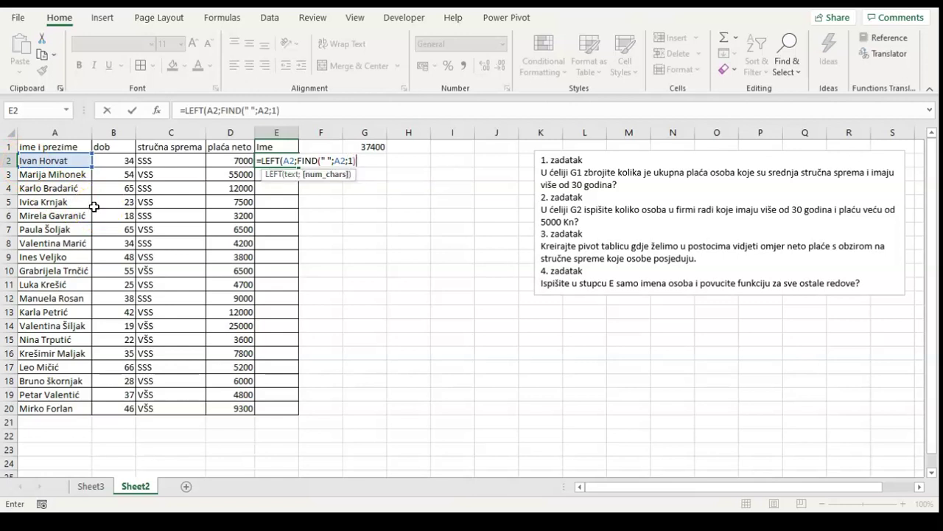
pyautogui.write(')')
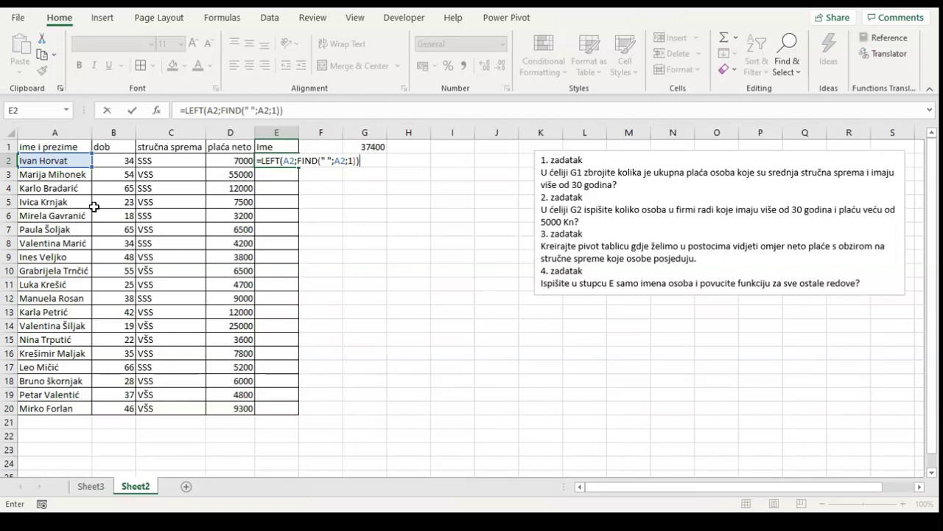
pyautogui.press('Return')
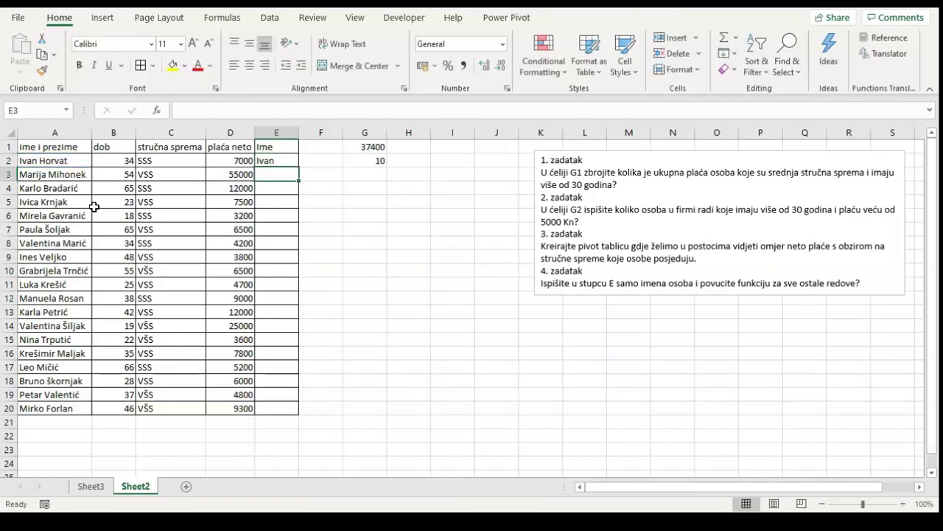
# - Fill the first-name formula down to E20 and autofit column E's width
pyautogui.click(288, 157)
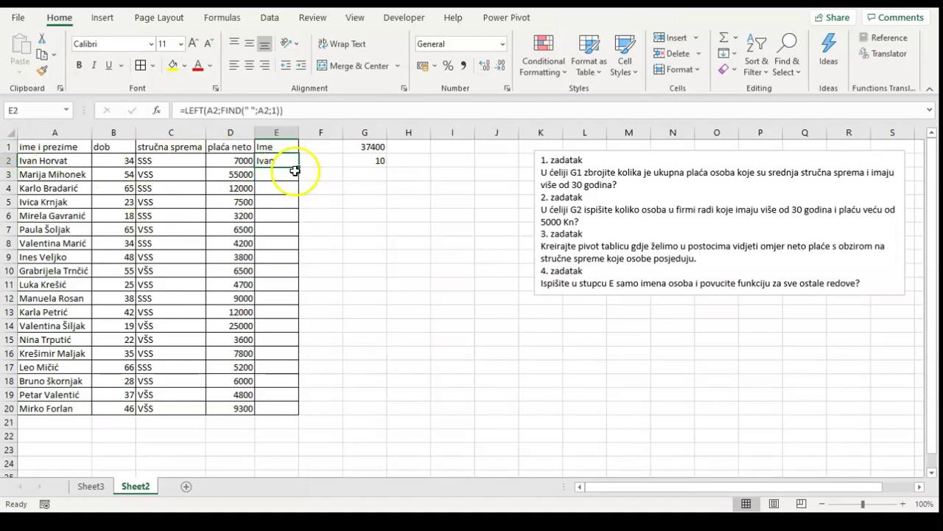
pyautogui.doubleClick(298, 168)
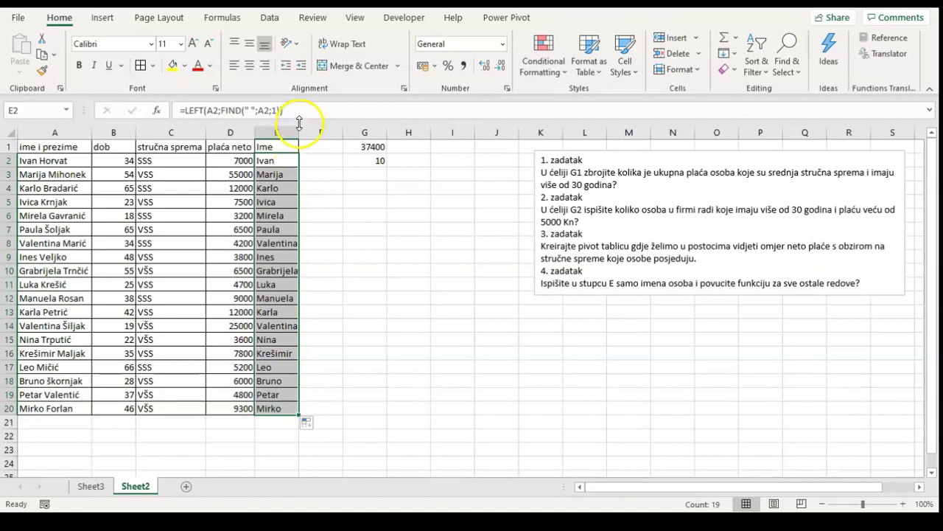
pyautogui.doubleClick(299, 132)
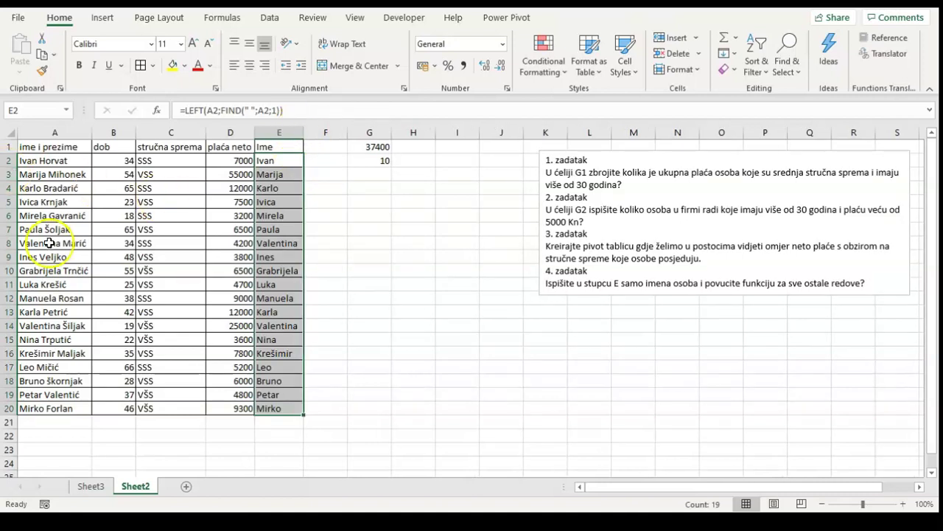
pyautogui.click(364, 220)
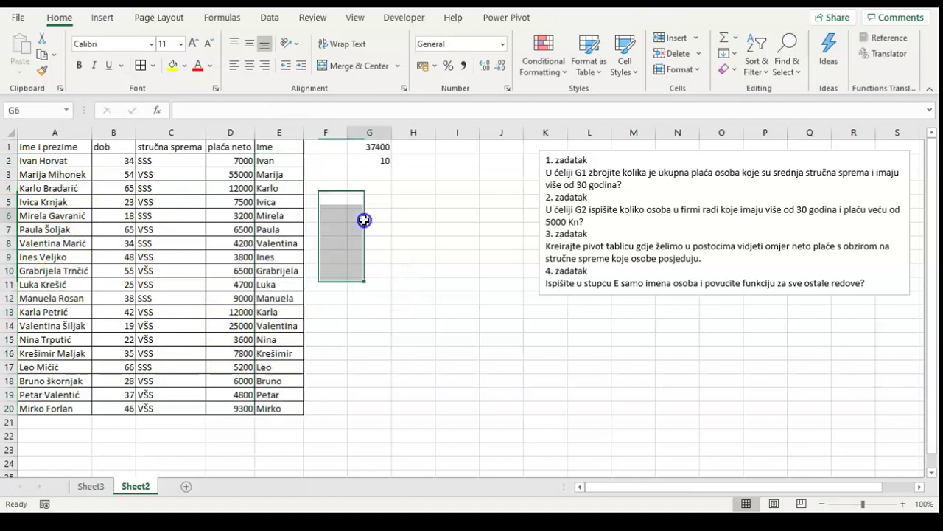